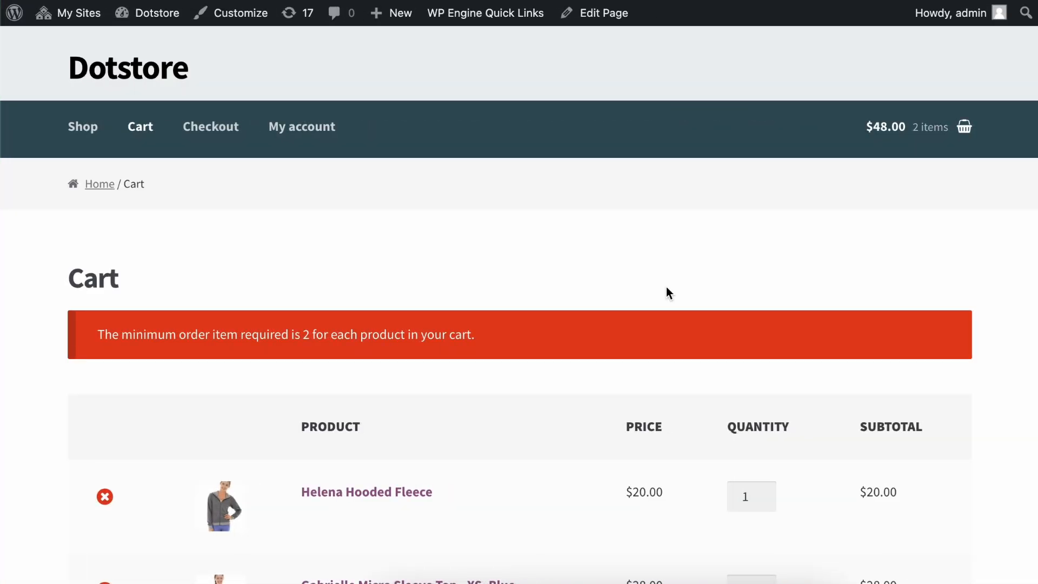
# Set the cart quantities of Helena Hooded Fleece and Gabrielle Micro Sleeve Top to 2 each and update the cart
pyautogui.scroll(-2, 667, 292)
pyautogui.scroll(-3, 666, 287)
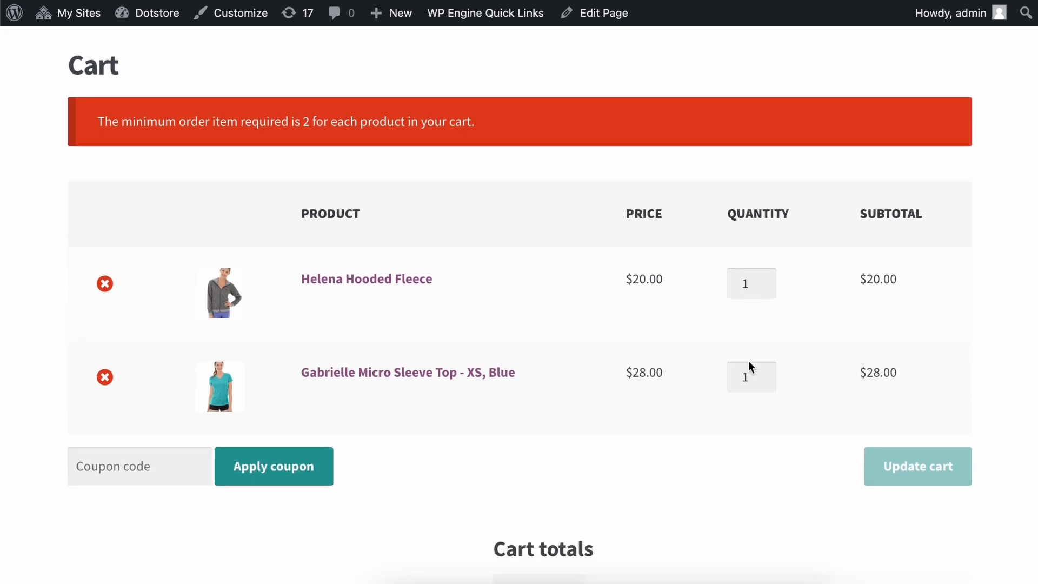
pyautogui.moveTo(121, 121); pyautogui.dragTo(405, 121)
pyautogui.click(479, 195)
pyautogui.click(768, 279)
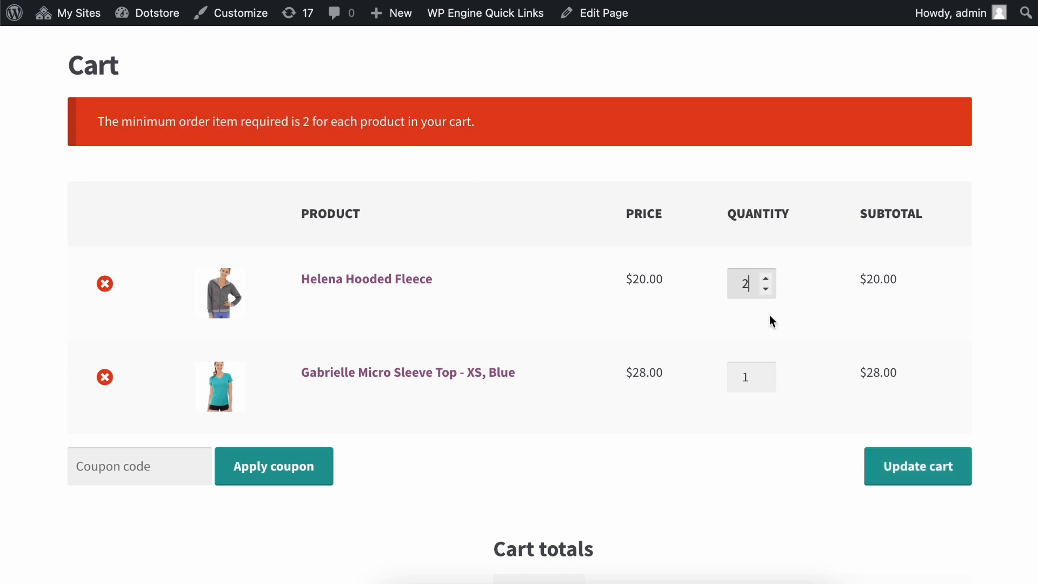
pyautogui.click(768, 372)
pyautogui.click(911, 483)
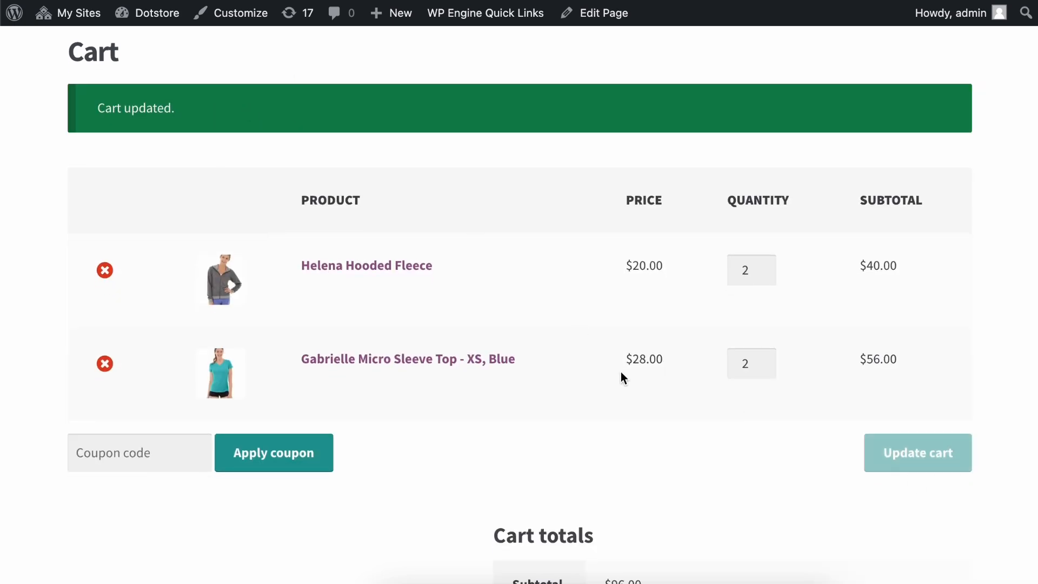
# Raise the Gabrielle Micro Sleeve Top quantity to 5 and update the cart
pyautogui.click(765, 359)
pyautogui.click(765, 358)
pyautogui.click(766, 358)
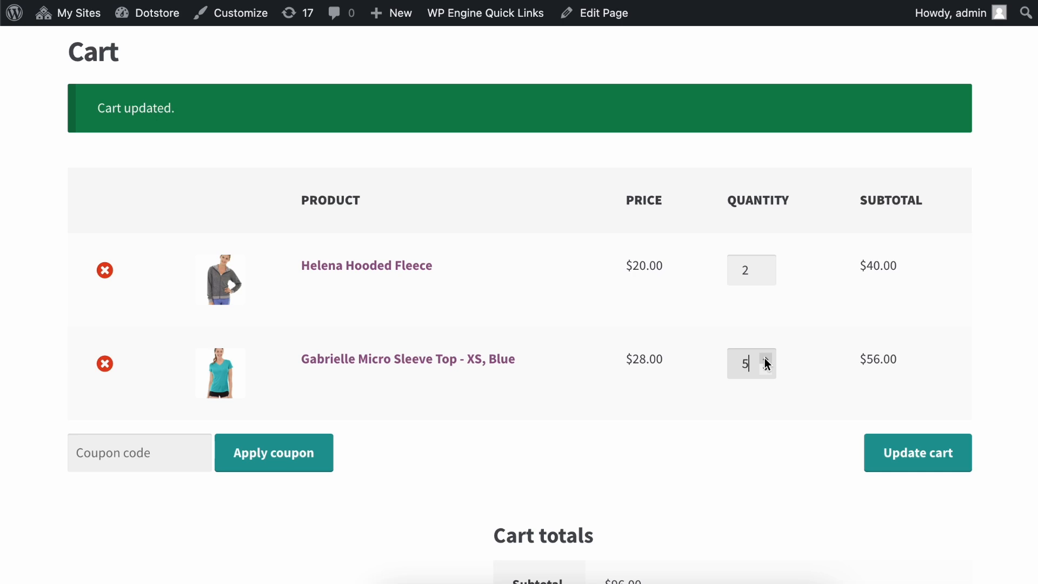
pyautogui.click(913, 453)
pyautogui.moveTo(122, 192); pyautogui.dragTo(480, 192)
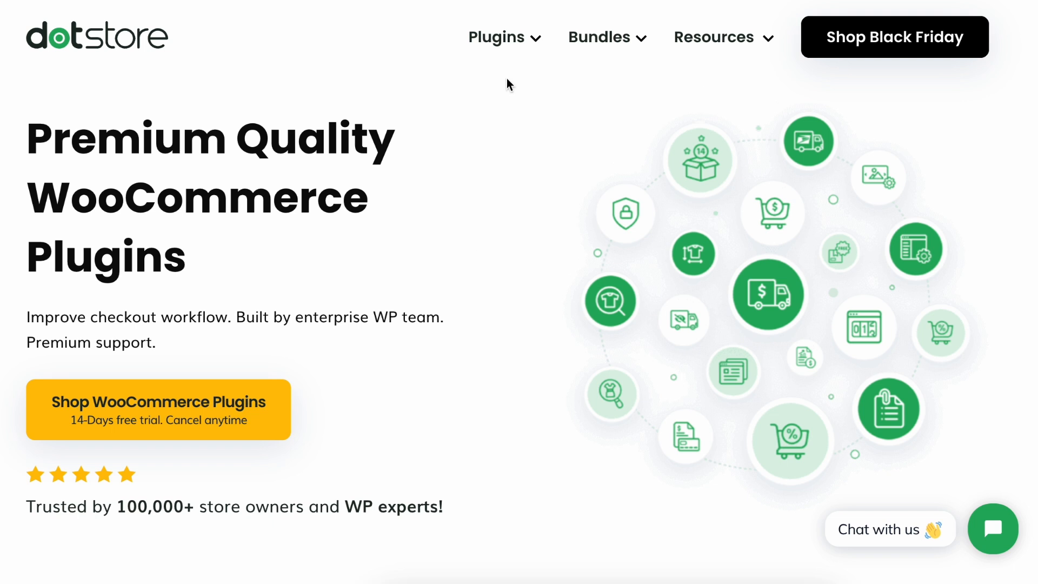
# Open the Min/Max Quantity plugin's product page on the Dotstore website
pyautogui.click(503, 37)
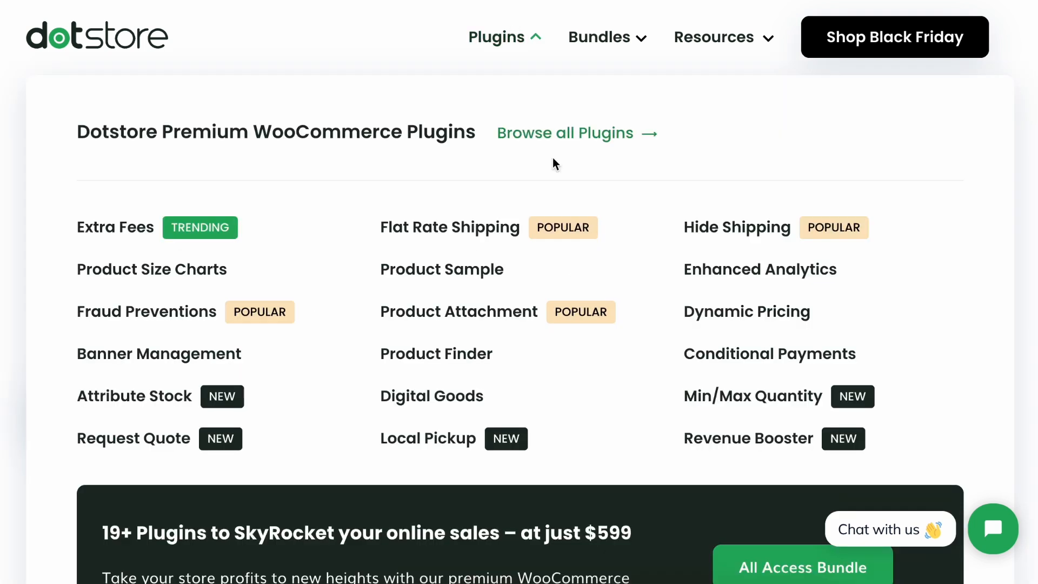
pyautogui.click(762, 398)
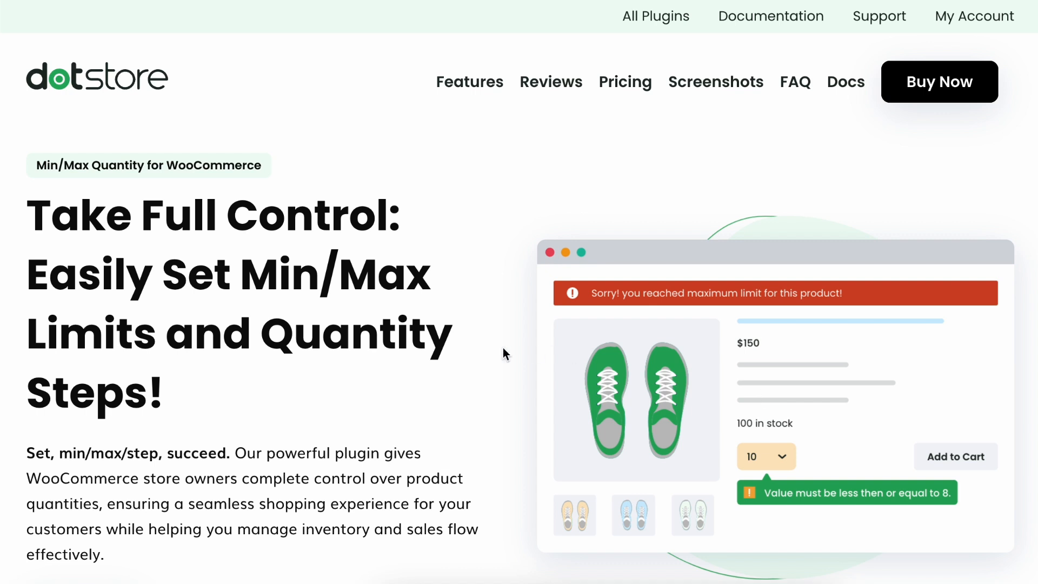
pyautogui.scroll(-2, 504, 349)
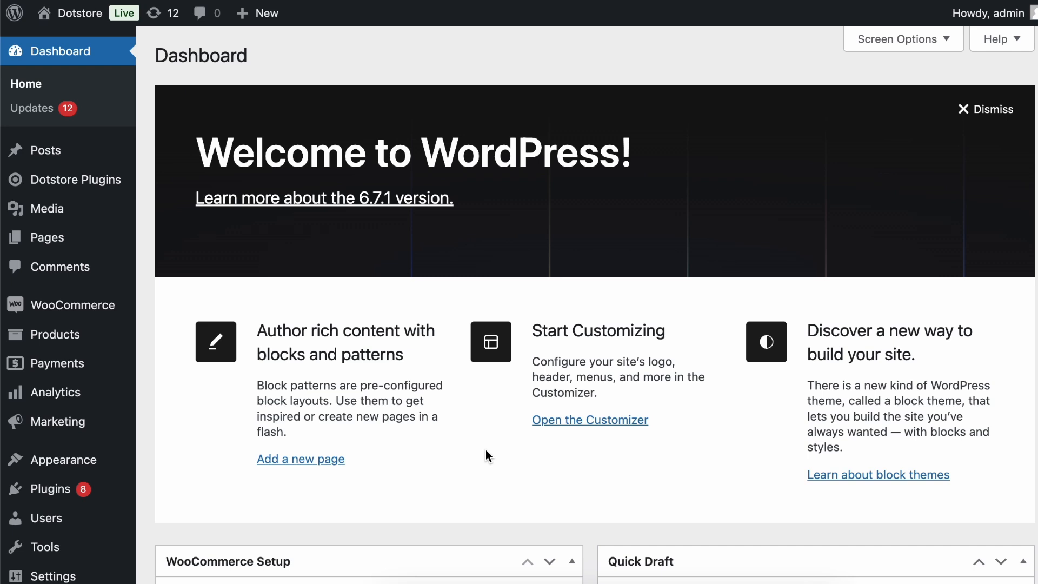
# Open the general settings of the Min/Max Quantity plugin in the WordPress dashboard
pyautogui.moveTo(83, 489)
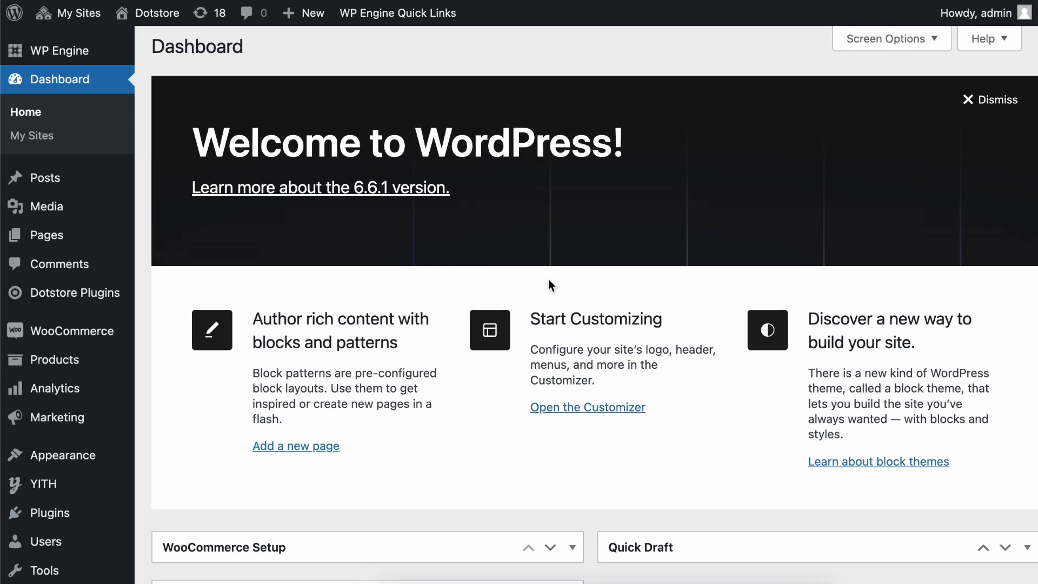
pyautogui.moveTo(80, 297)
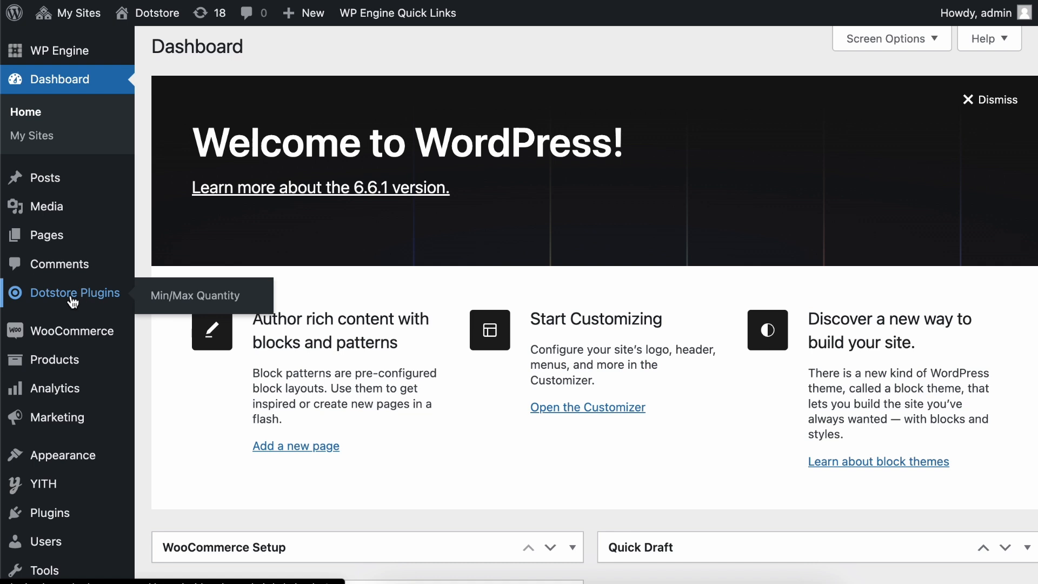
pyautogui.click(167, 301)
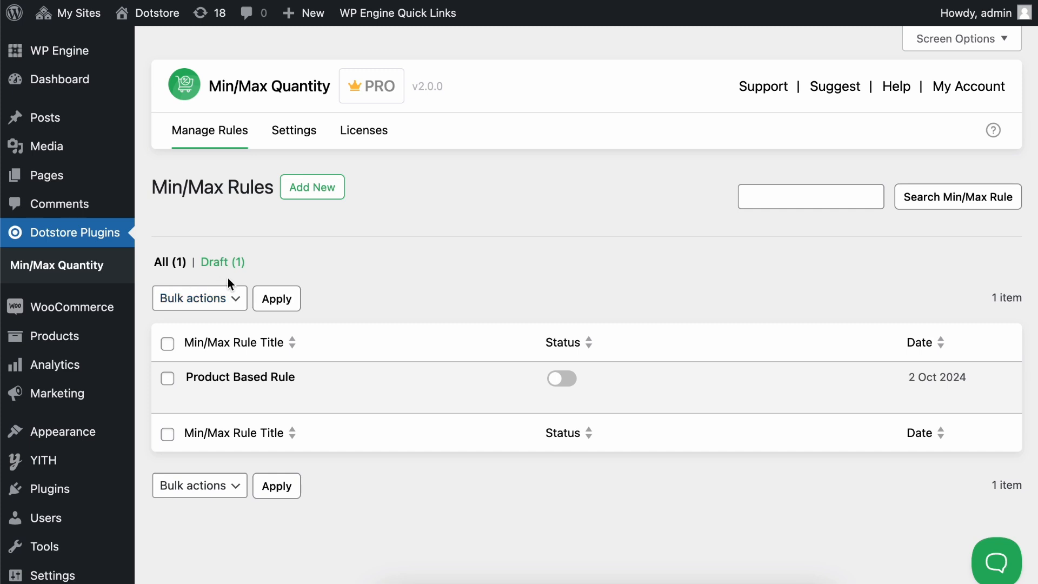
pyautogui.click(293, 142)
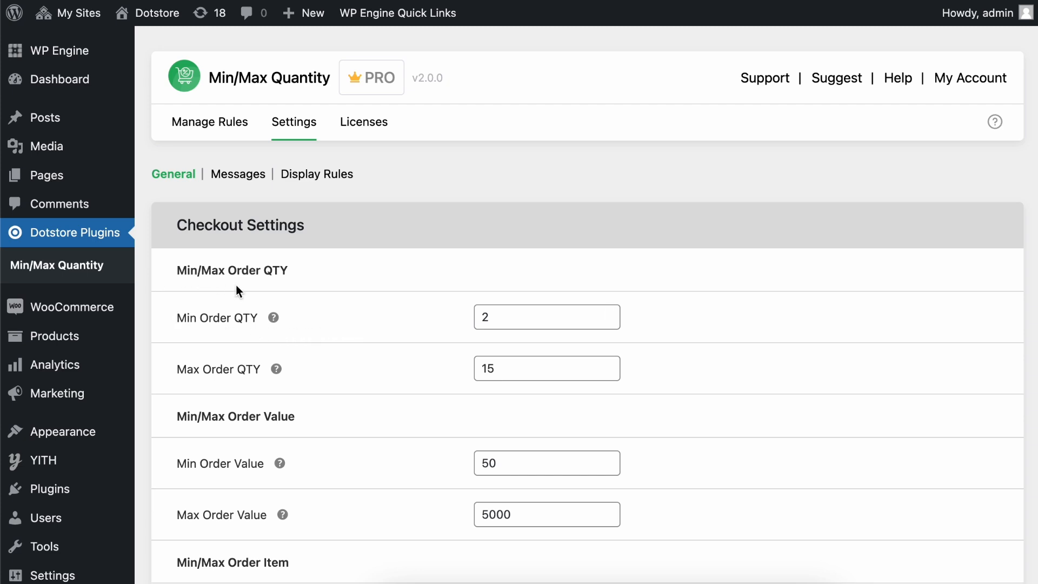
# Examine the minimum and maximum order quantity, value and item limits, plus the Exclude Product option, in the checkout settings
pyautogui.moveTo(507, 322); pyautogui.dragTo(456, 329)
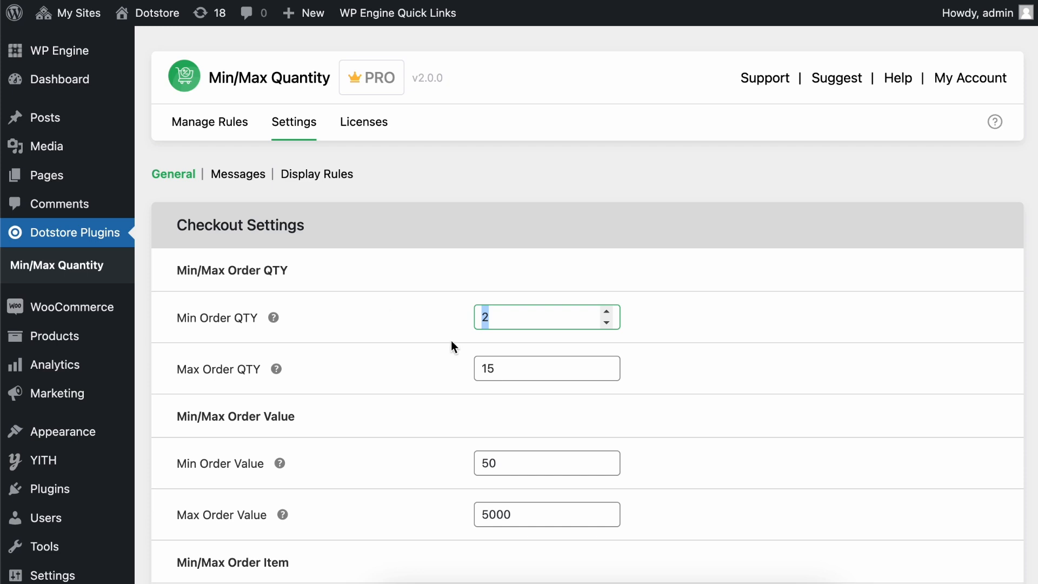
pyautogui.moveTo(508, 364); pyautogui.dragTo(468, 366)
pyautogui.click(469, 366)
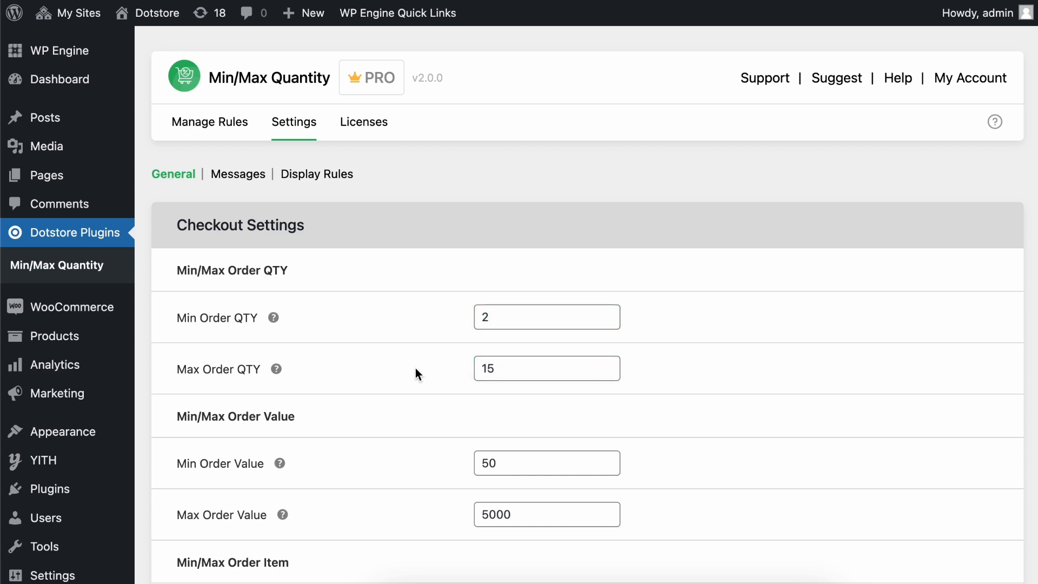
pyautogui.scroll(-1, 417, 373)
pyautogui.scroll(-3, 416, 372)
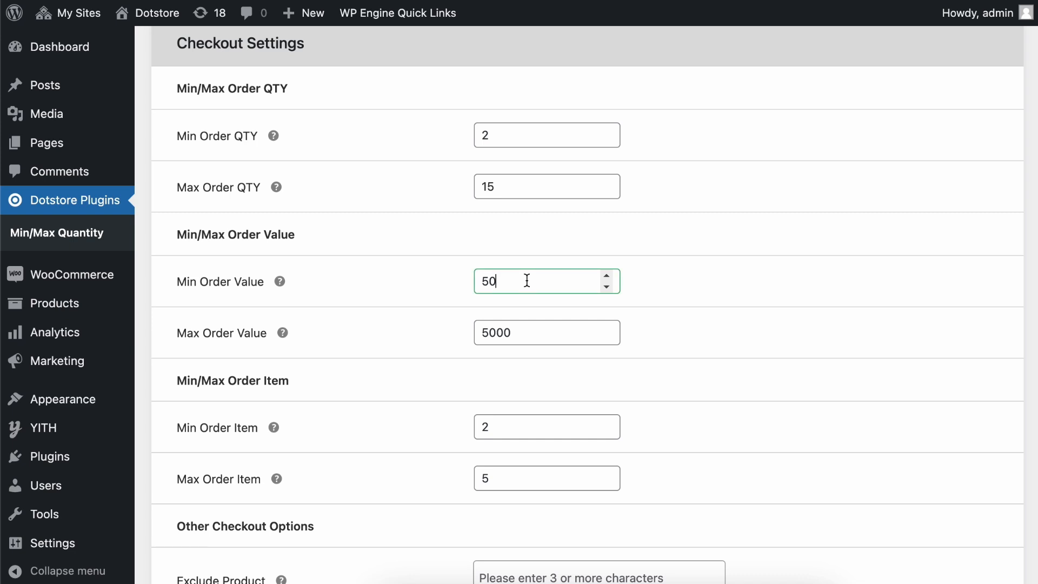
pyautogui.click(449, 295)
pyautogui.doubleClick(499, 277)
pyautogui.scroll(-2, 493, 349)
pyautogui.scroll(-3, 491, 347)
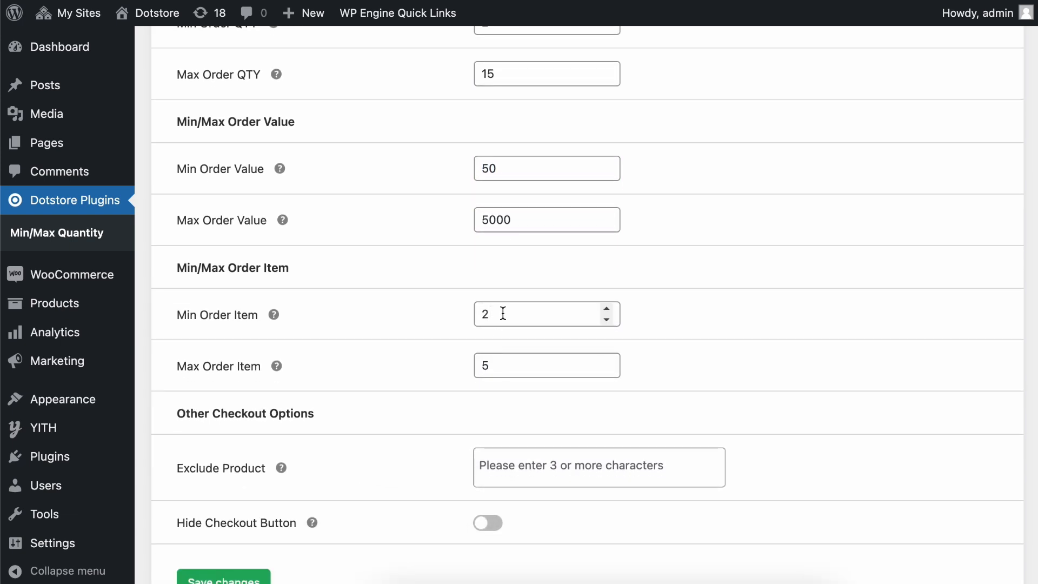
pyautogui.click(494, 315)
pyautogui.scroll(3, 508, 369)
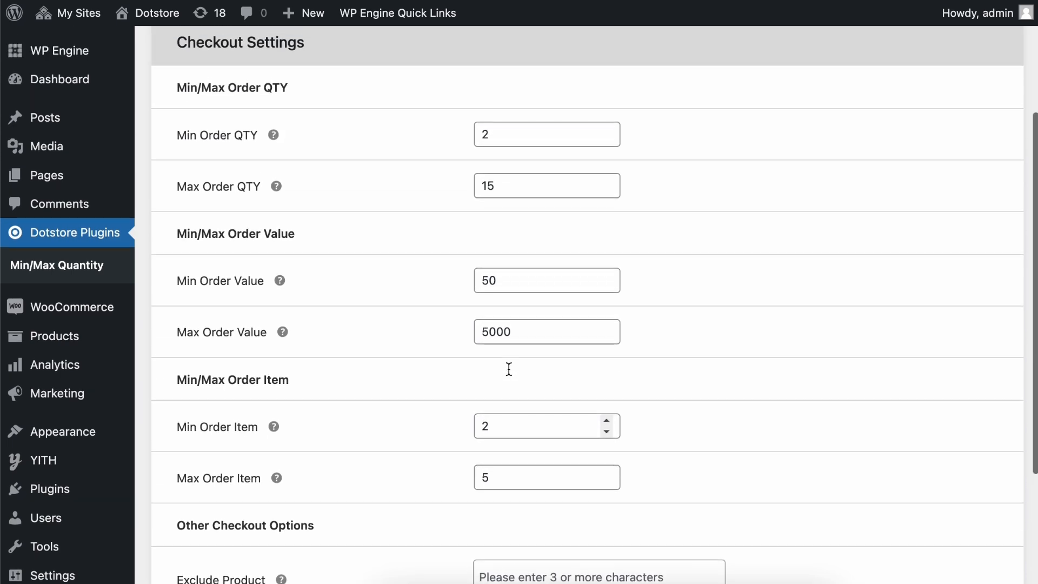
pyautogui.scroll(-3, 508, 369)
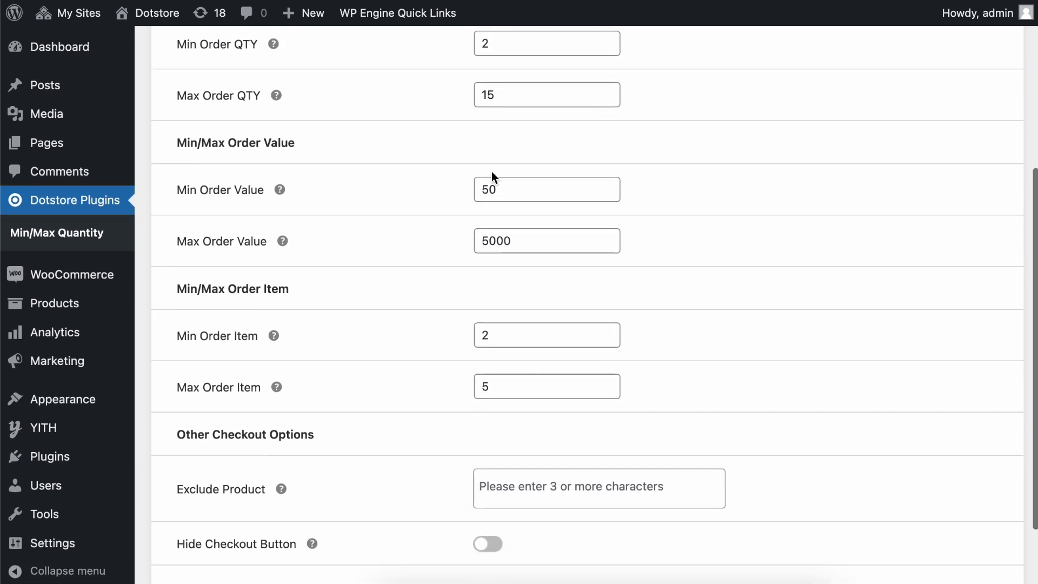
pyautogui.scroll(-3, 528, 387)
pyautogui.scroll(-1, 525, 387)
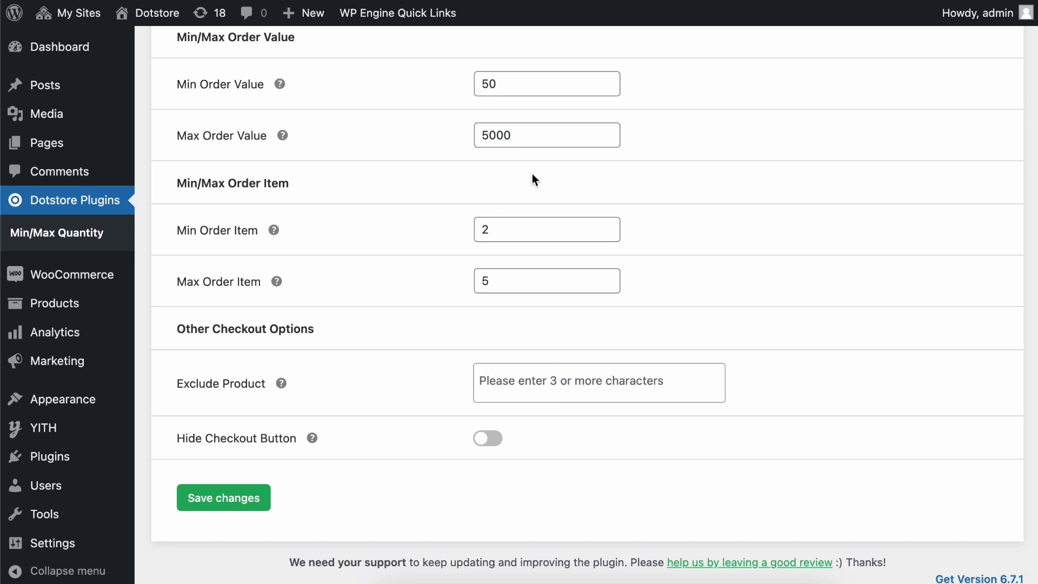
pyautogui.click(512, 376)
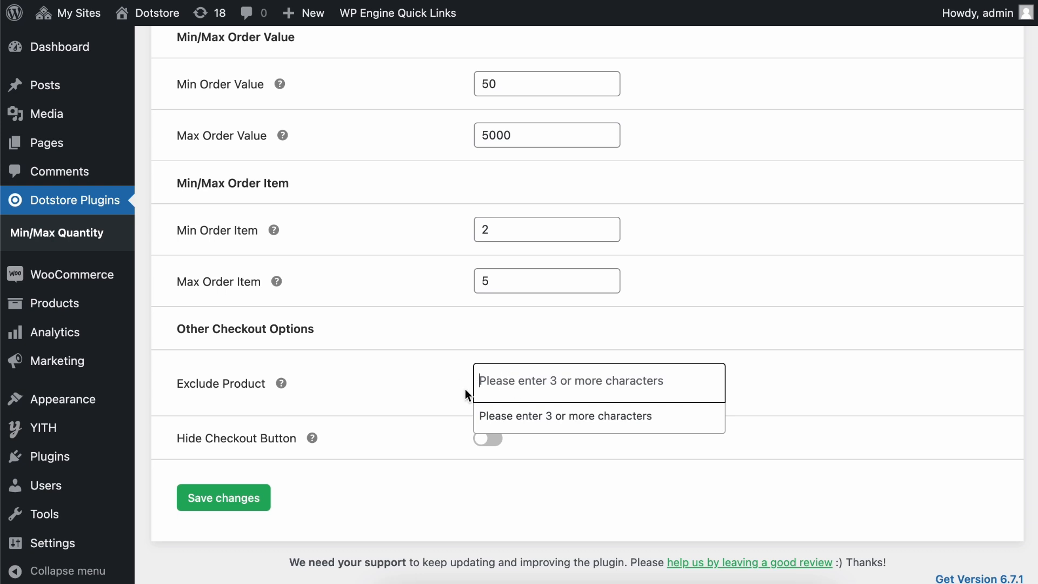
pyautogui.click(436, 394)
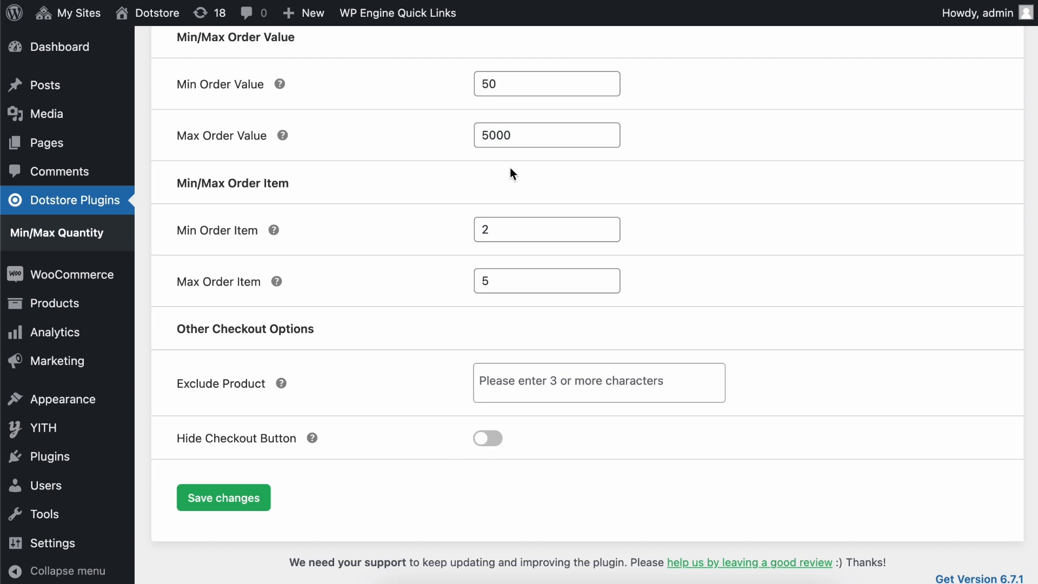
# Toggle the Hide Checkout Button option on and back off, and save the checkout settings
pyautogui.click(491, 440)
pyautogui.click(490, 445)
pyautogui.click(260, 505)
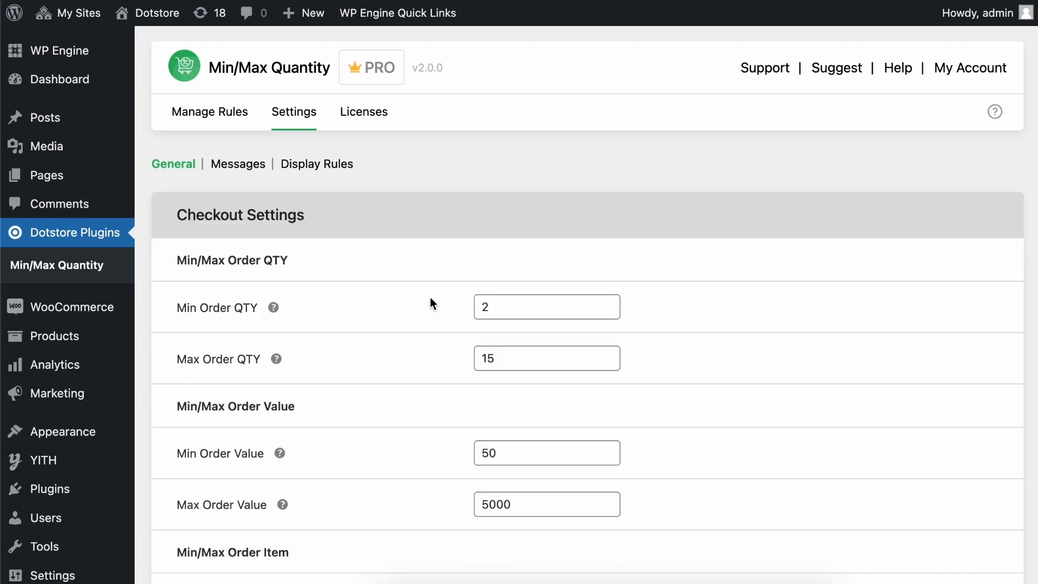
# Review the plugin's customizable messages for the order quantity, order value and order item rules
pyautogui.click(231, 172)
pyautogui.scroll(-2, 355, 317)
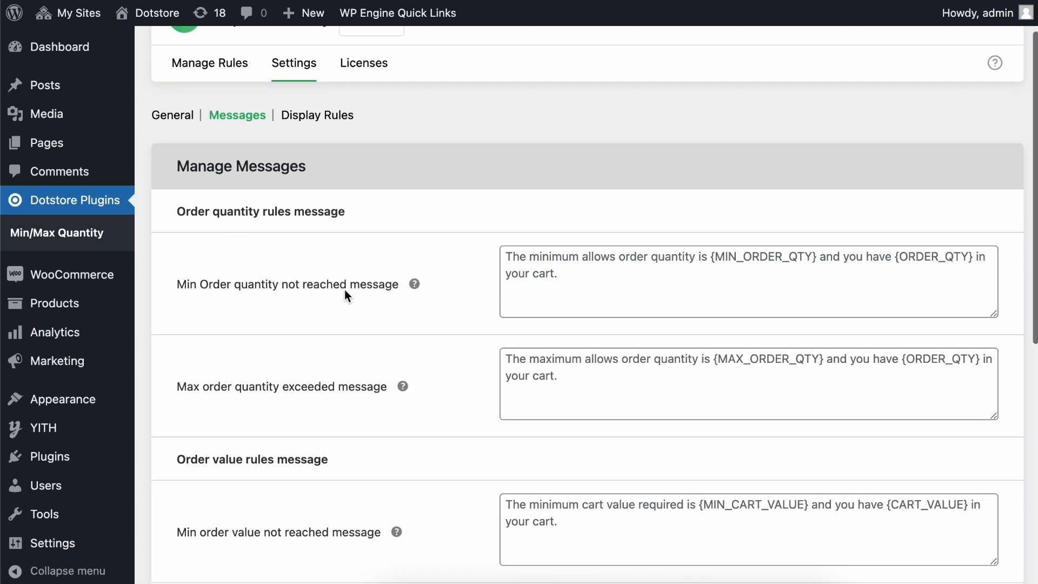
pyautogui.scroll(-5, 453, 277)
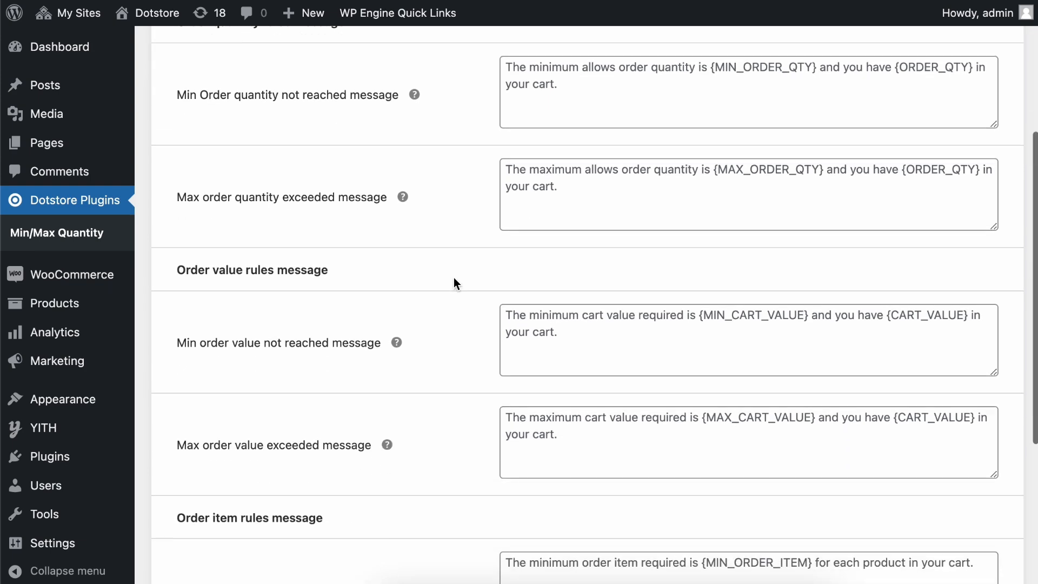
pyautogui.scroll(-2, 453, 277)
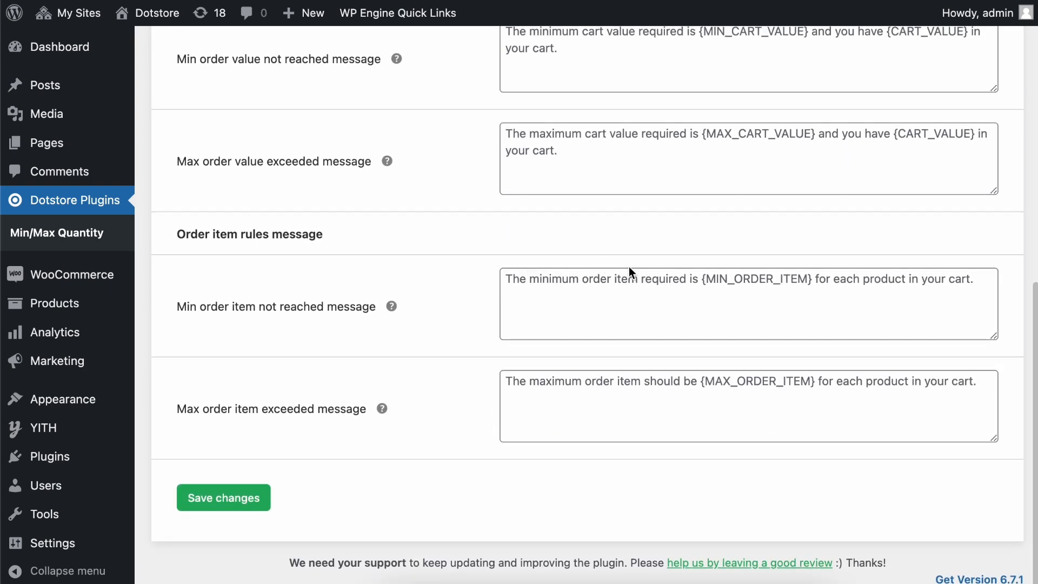
pyautogui.scroll(10, 549, 280)
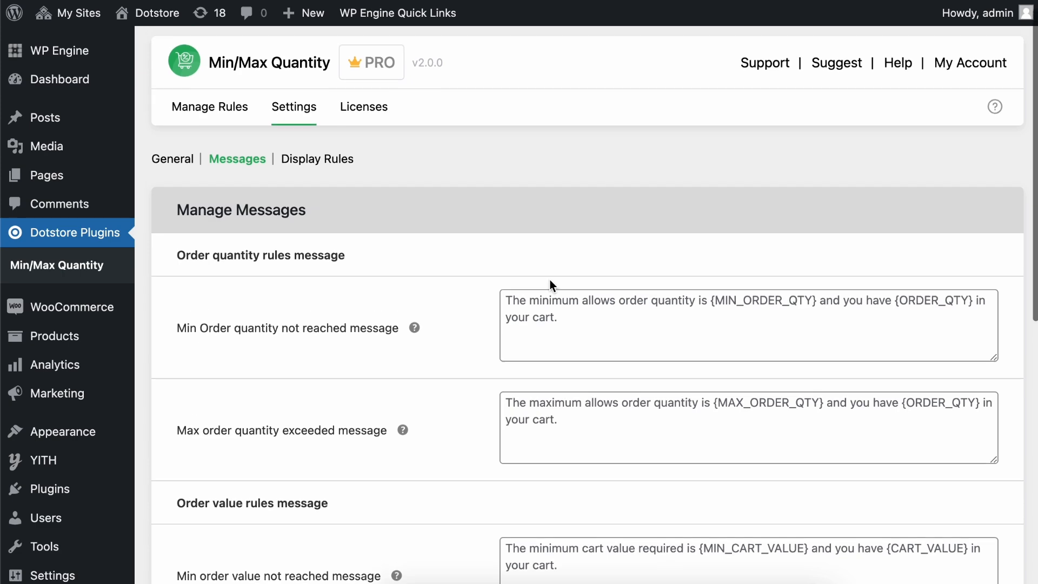
pyautogui.click(620, 326)
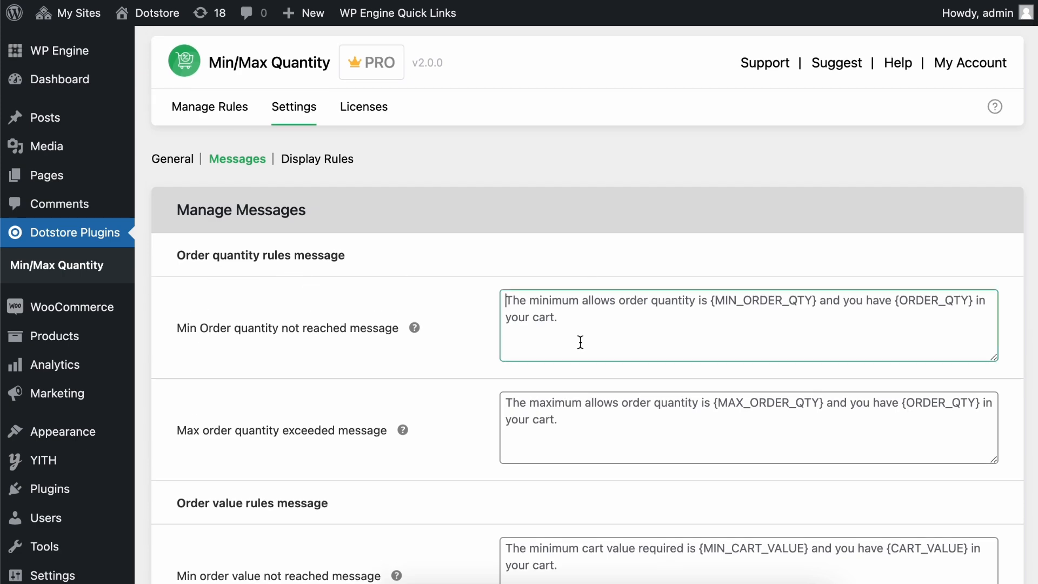
pyautogui.click(555, 413)
pyautogui.scroll(-1, 556, 413)
pyautogui.scroll(-2, 556, 413)
pyautogui.click(572, 387)
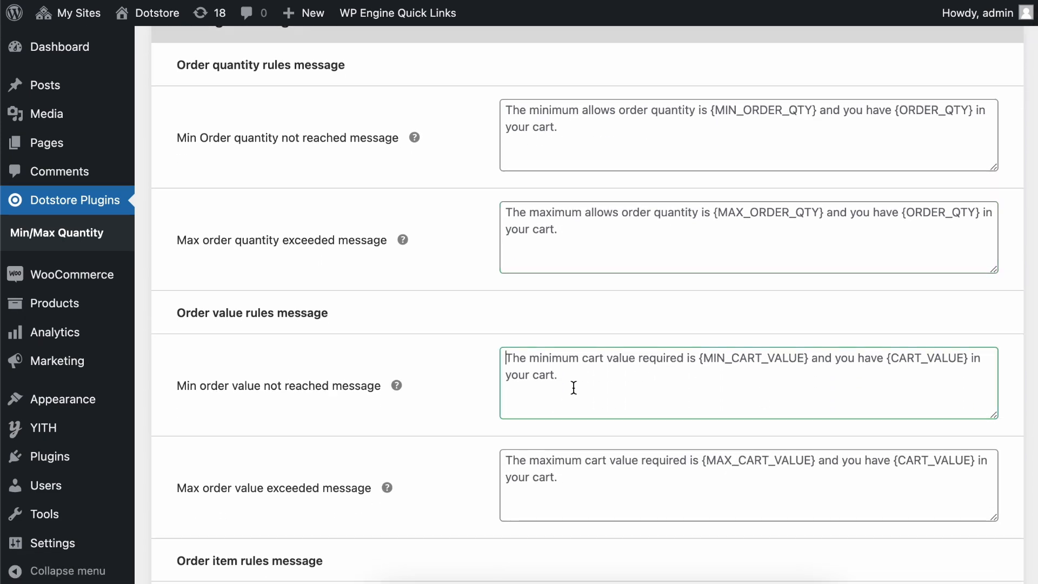
pyautogui.scroll(-5, 572, 388)
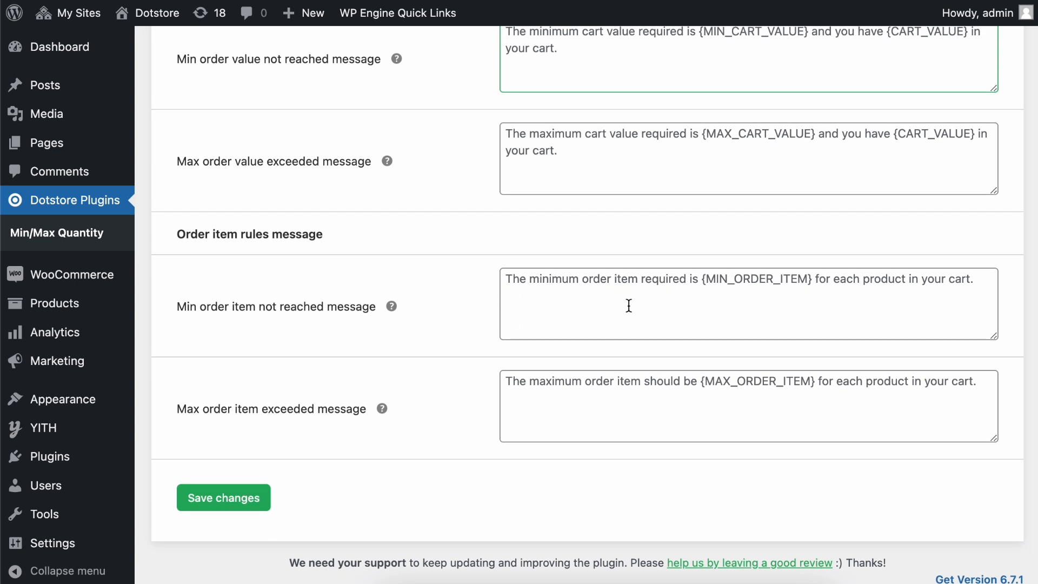
pyautogui.click(651, 336)
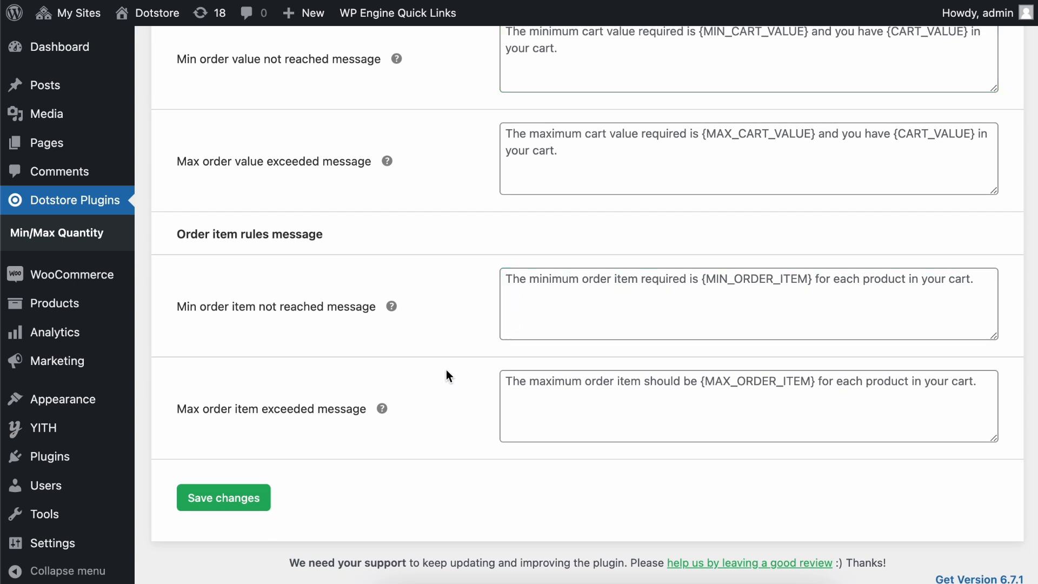
pyautogui.click(596, 387)
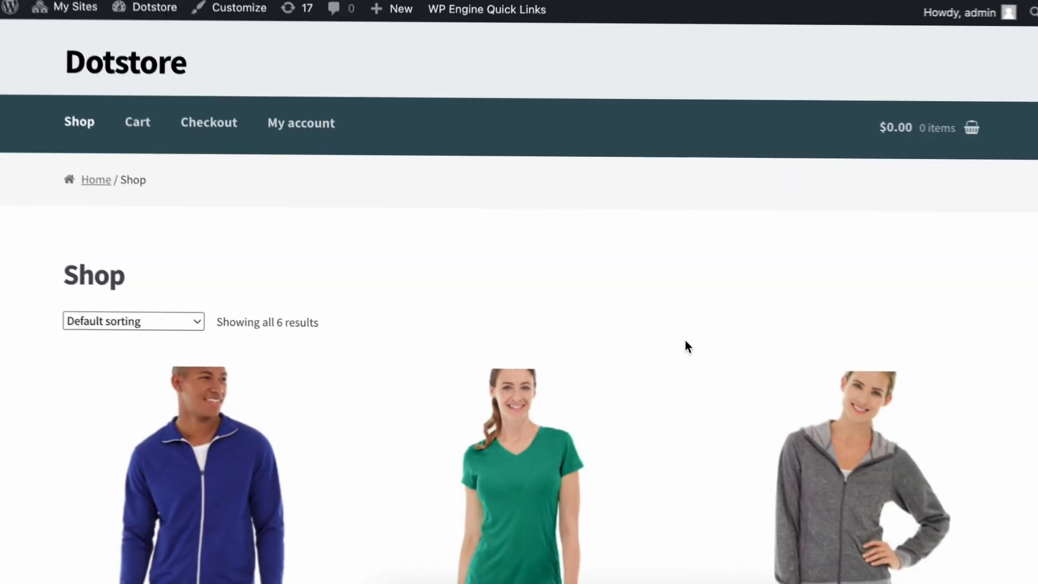
# Add one Helena Hooded Fleece and one Adrienne Trek Jacket to the cart from the store's Shop page
pyautogui.scroll(-3, 683, 339)
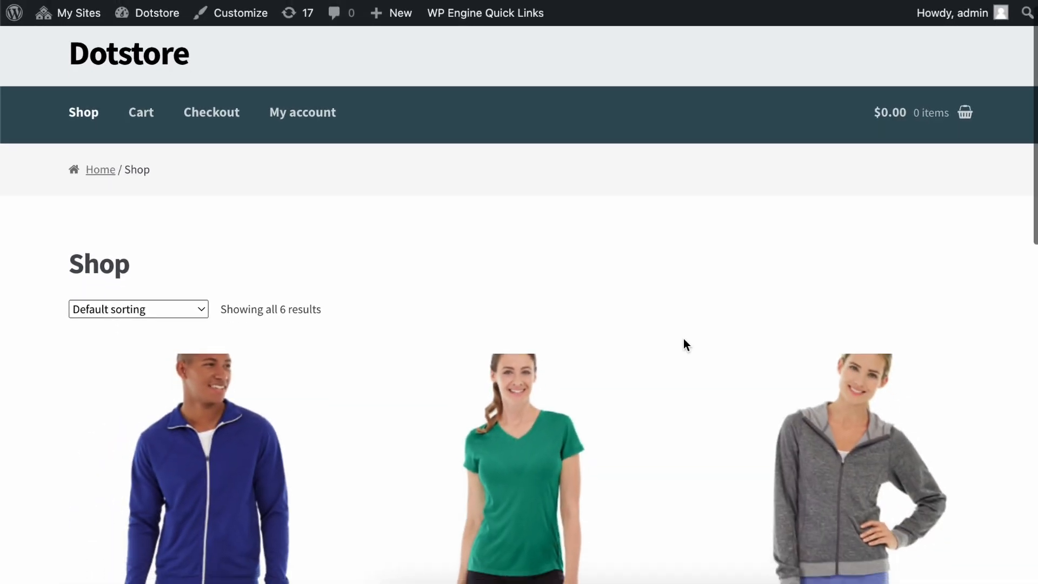
pyautogui.scroll(-4, 683, 340)
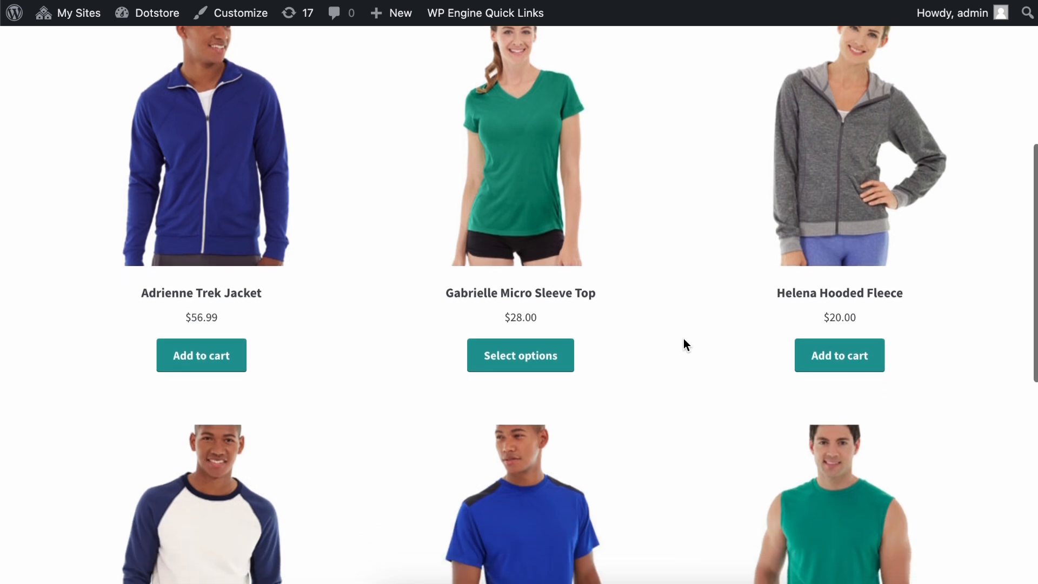
pyautogui.click(838, 365)
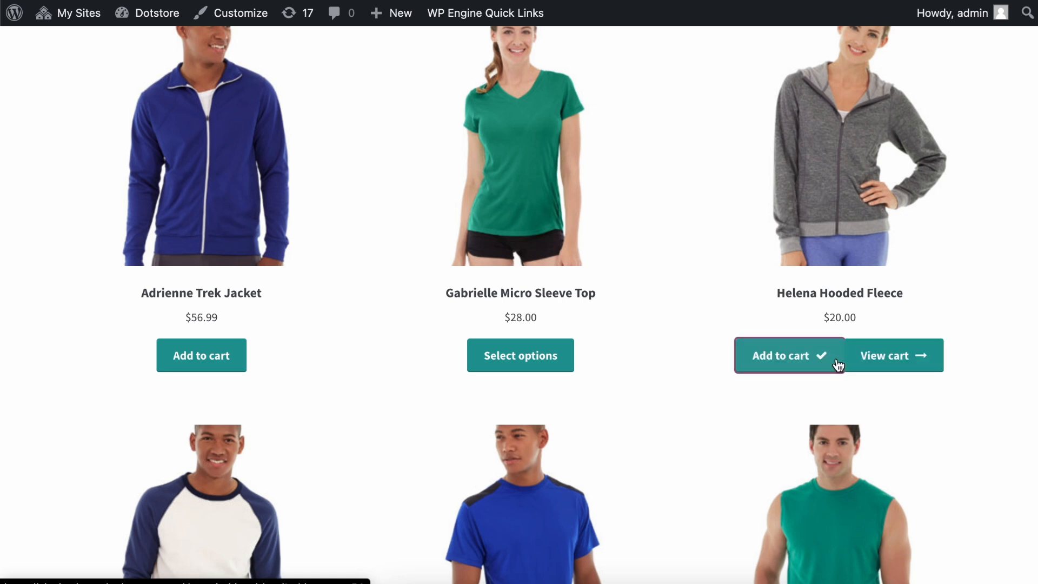
pyautogui.click(200, 367)
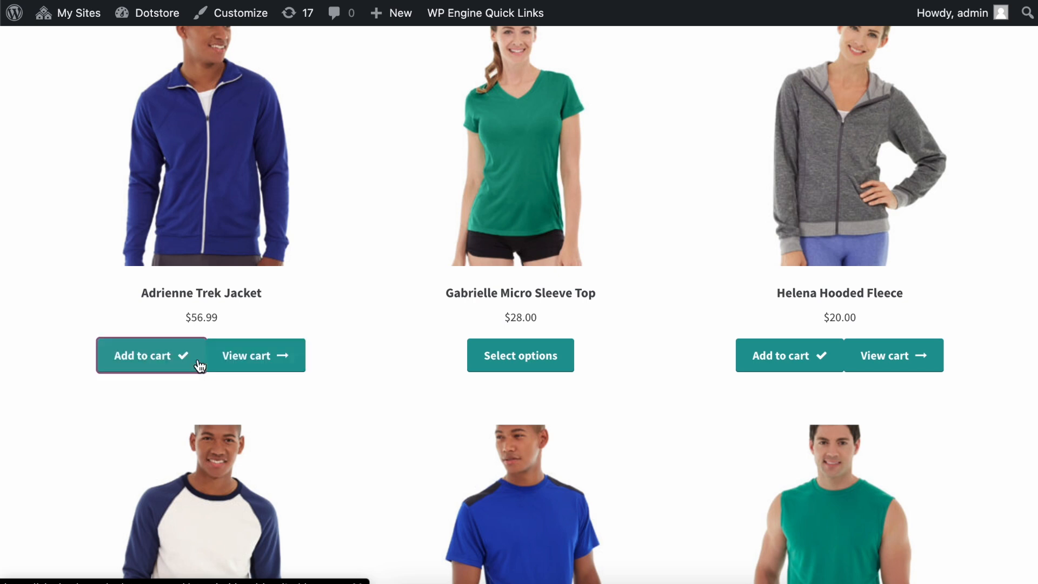
# Open the cart, try to proceed to checkout with one of each product, and return to the cart
pyautogui.click(250, 358)
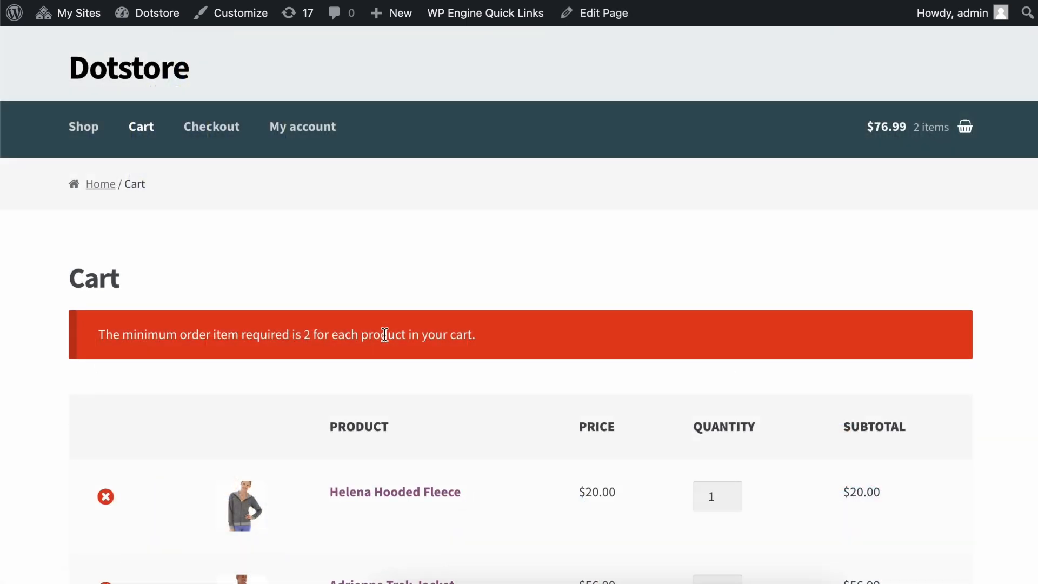
pyautogui.scroll(-4, 384, 335)
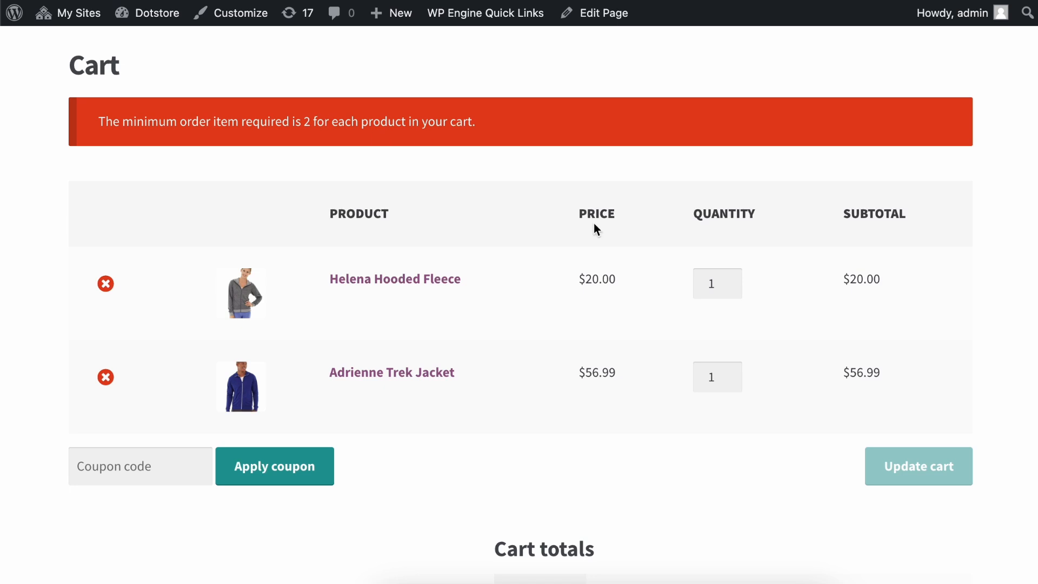
pyautogui.scroll(-1, 535, 297)
pyautogui.scroll(-8, 535, 300)
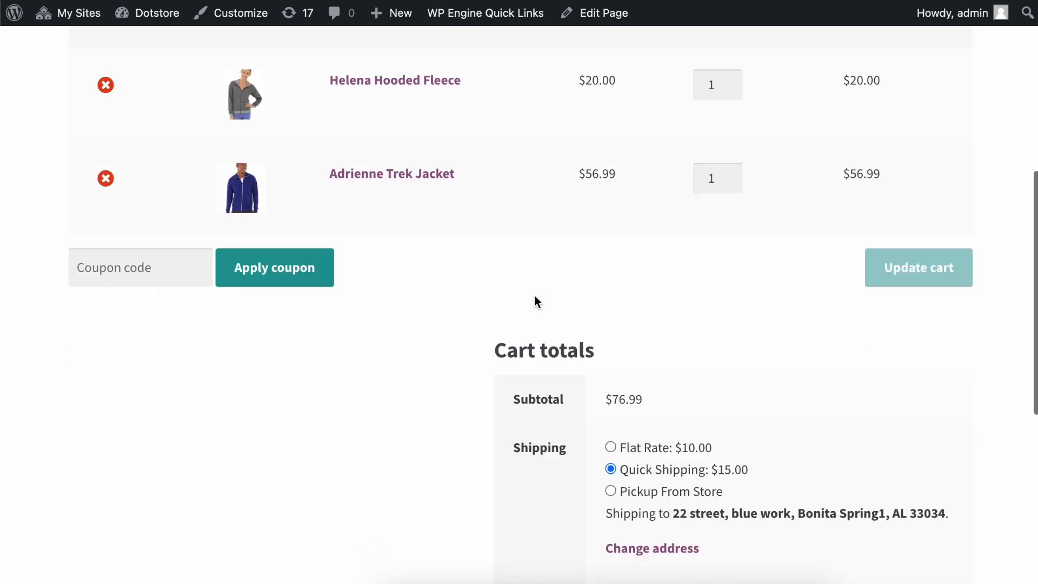
pyautogui.click(602, 378)
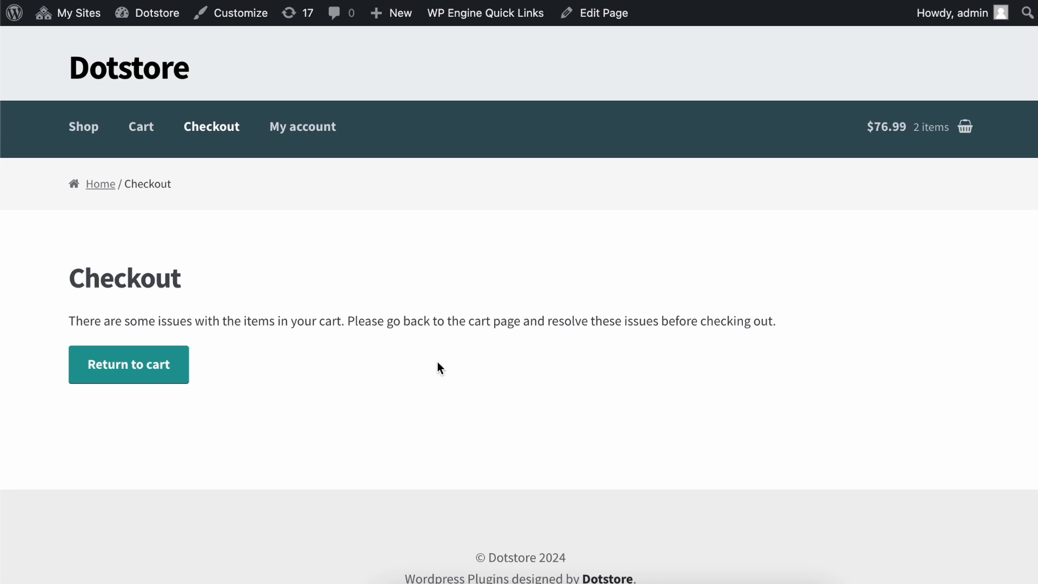
pyautogui.click(145, 366)
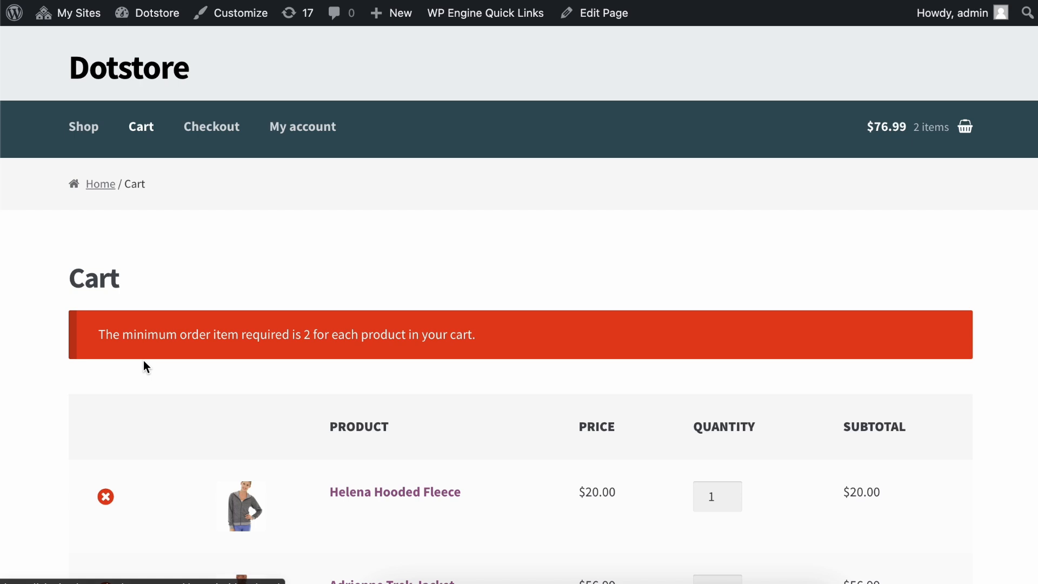
# Set the quantities of the Helena Hooded Fleece and the Adrienne Trek Jacket to 2 each and update the cart
pyautogui.scroll(-3, 523, 321)
pyautogui.scroll(-1, 524, 321)
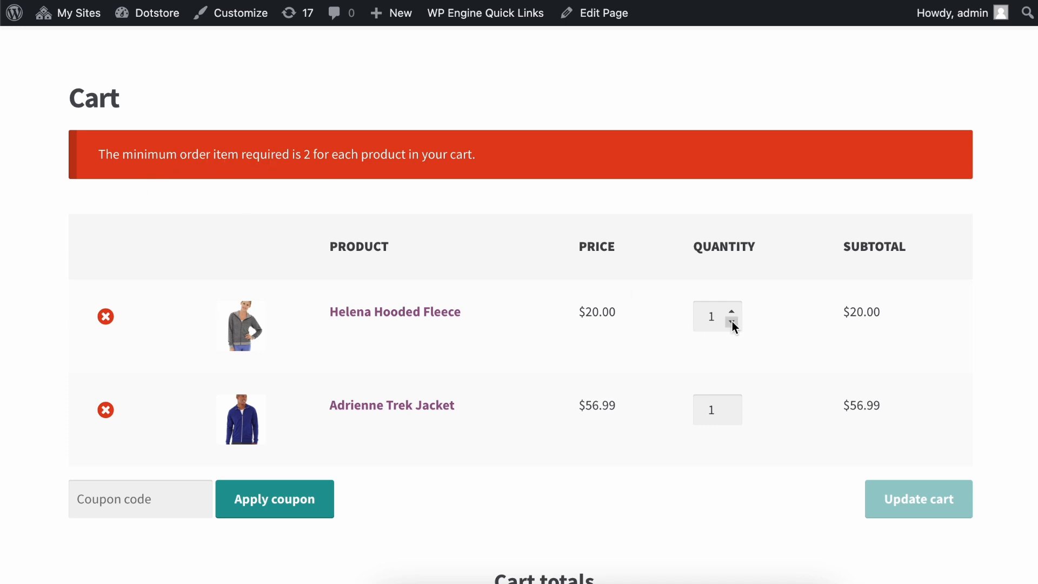
pyautogui.click(732, 310)
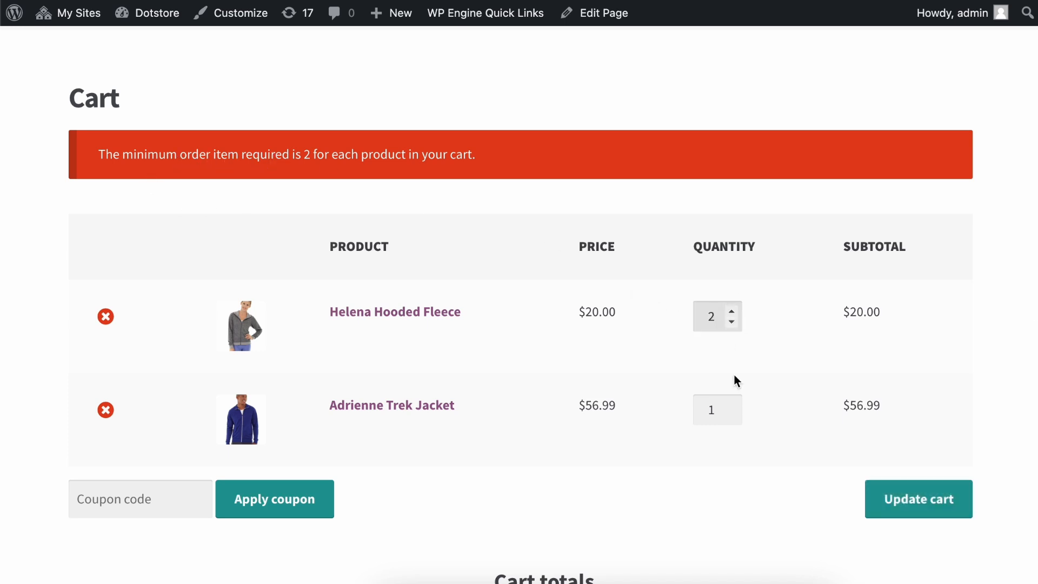
pyautogui.click(731, 405)
pyautogui.click(919, 511)
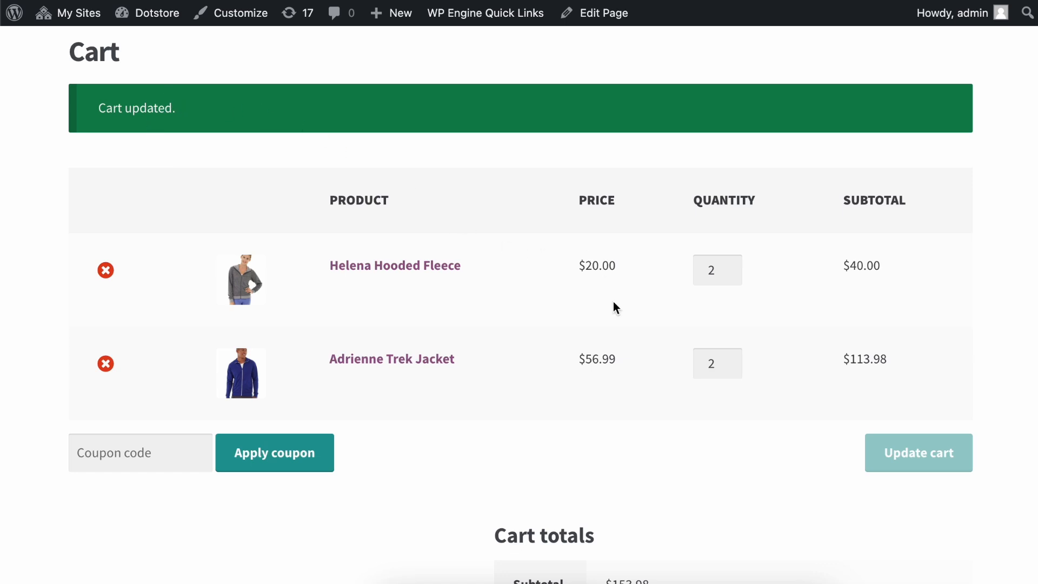
# Raise the Adrienne Trek Jacket quantity to 6 and update the cart to test the maximum item limit
pyautogui.click(731, 356)
pyautogui.click(732, 356)
pyautogui.click(731, 356)
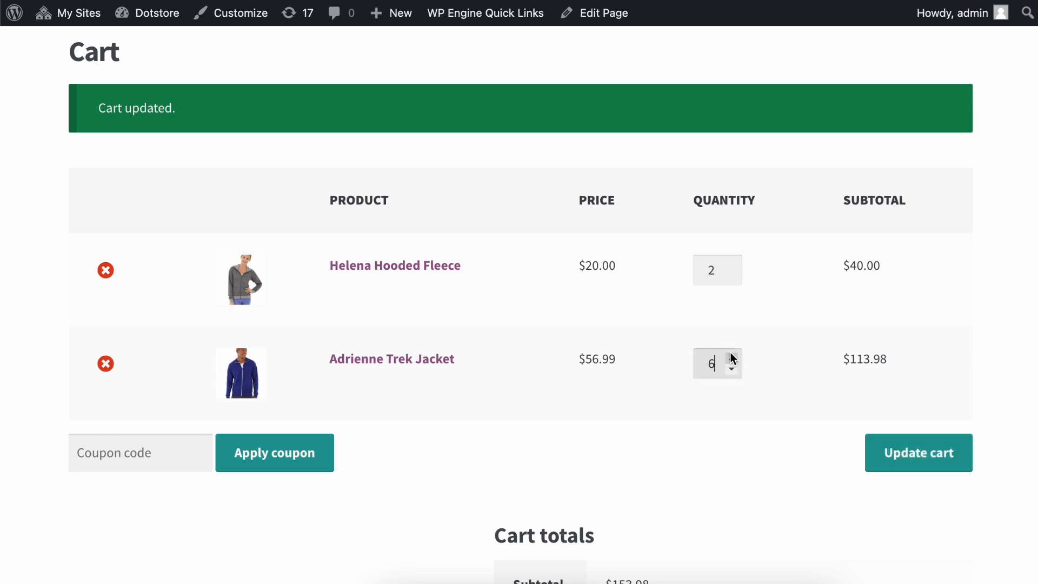
pyautogui.click(892, 454)
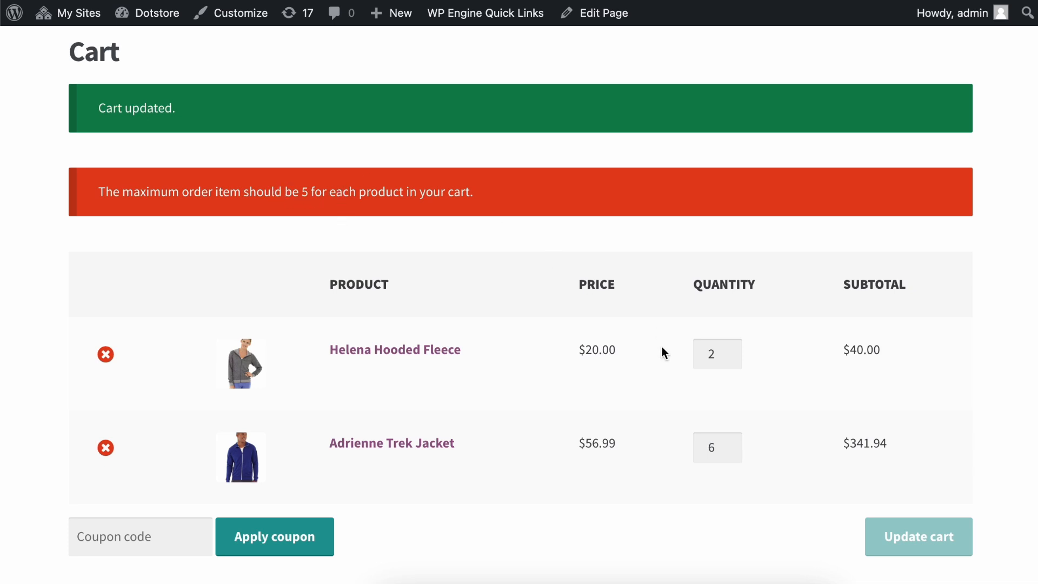
# Set the quantities of both the Adrienne Trek Jacket and the Helena Hooded Fleece to 5 and update the cart
pyautogui.click(732, 452)
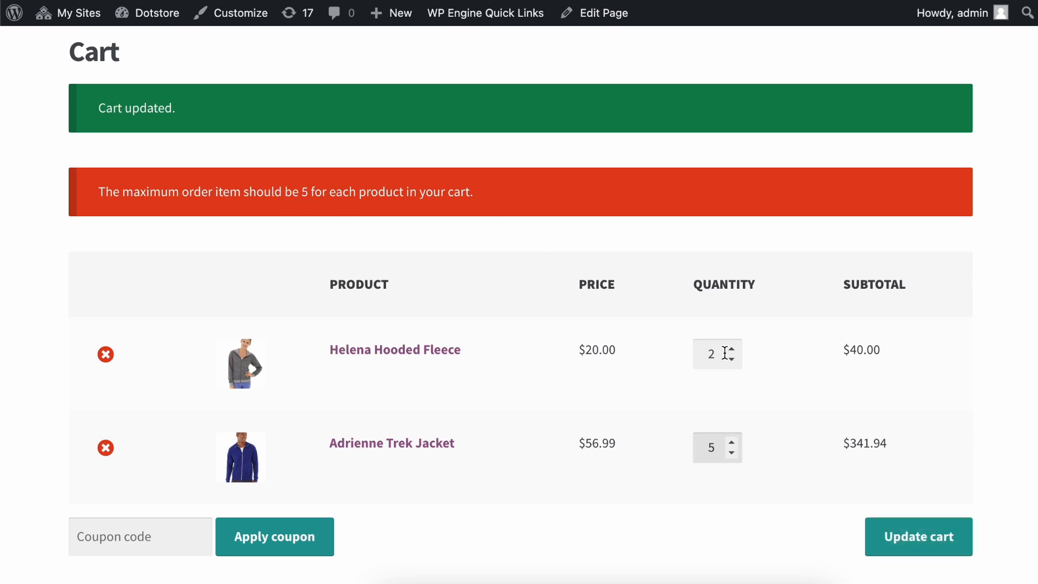
pyautogui.tripleClick(732, 349)
pyautogui.click(919, 535)
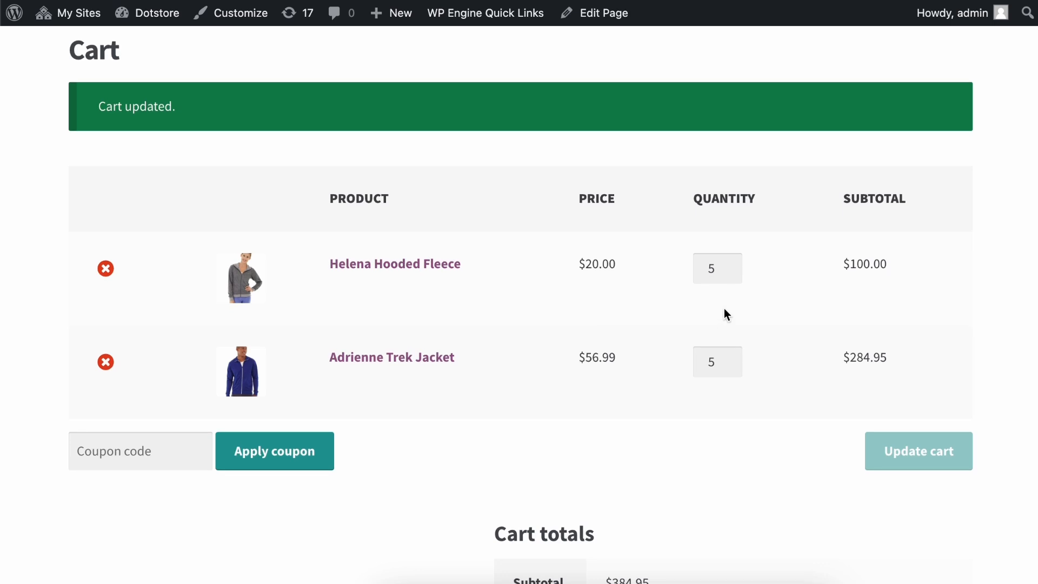
# Update the cart with a Helena Hooded Fleece quantity of 2 and remove the Adrienne Trek Jacket
pyautogui.doubleClick(712, 273)
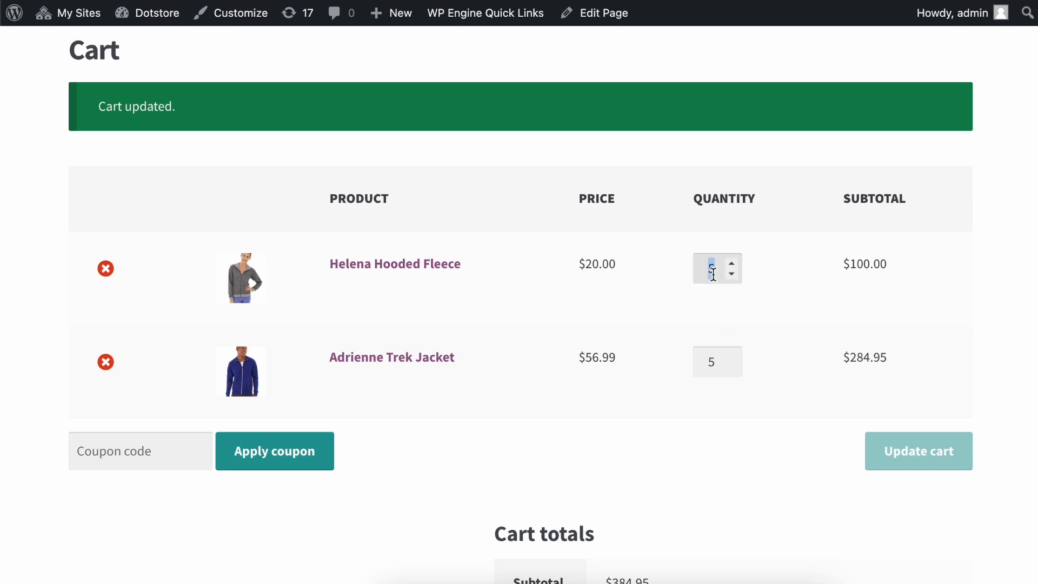
pyautogui.write('12')
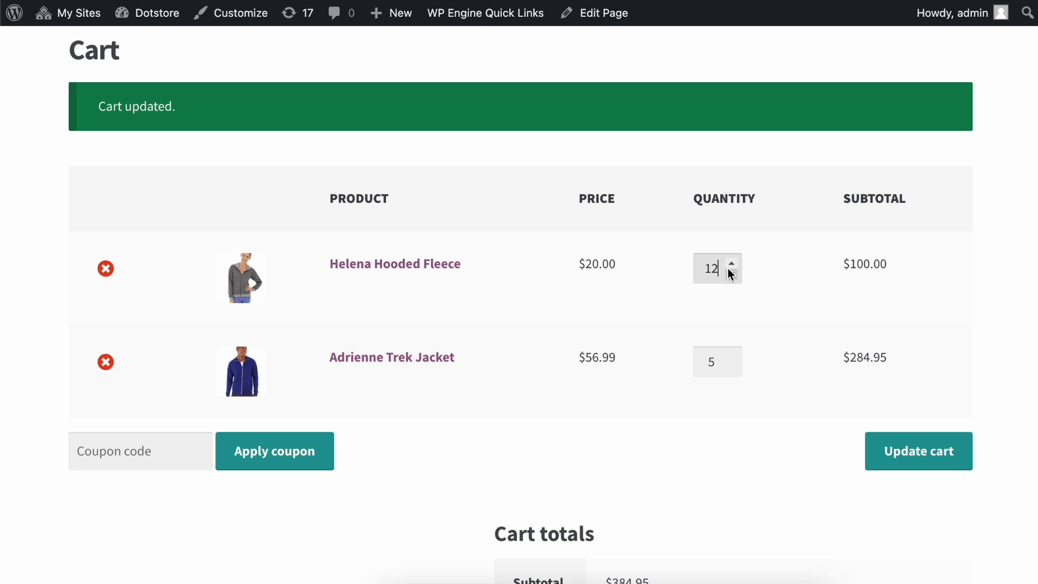
pyautogui.click(733, 264)
pyautogui.click(922, 452)
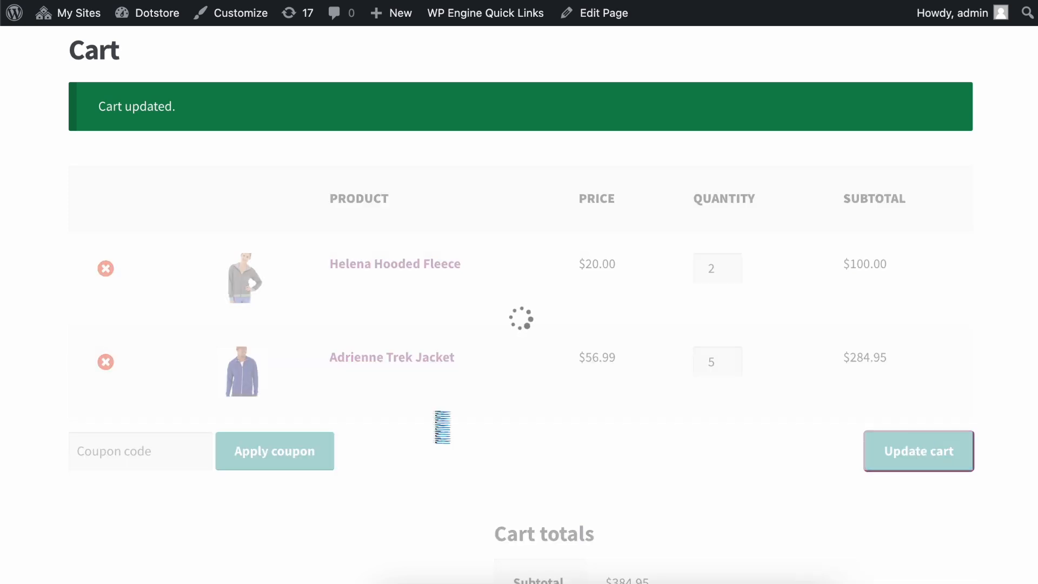
pyautogui.click(105, 362)
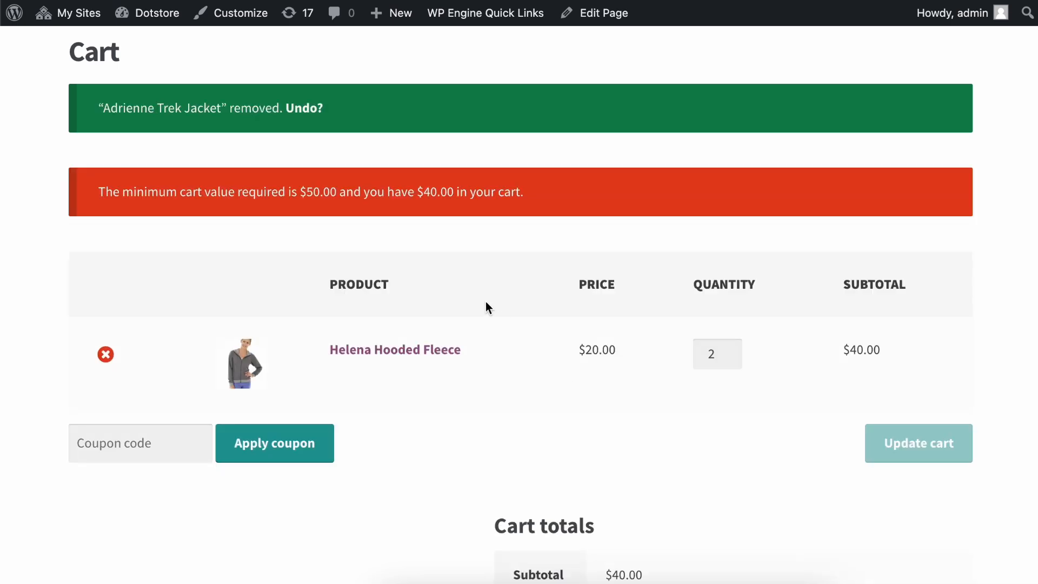
# Check the minimum cart value message, and update the cart with a Helena Hooded Fleece quantity of 3
pyautogui.moveTo(123, 192); pyautogui.dragTo(335, 192)
pyautogui.click(850, 402)
pyautogui.click(733, 351)
pyautogui.click(926, 459)
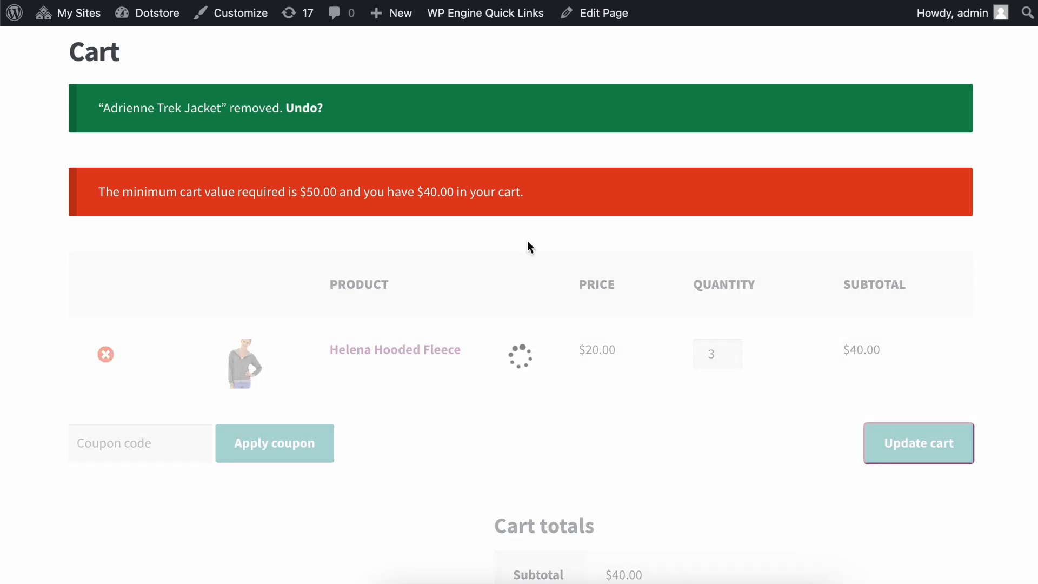